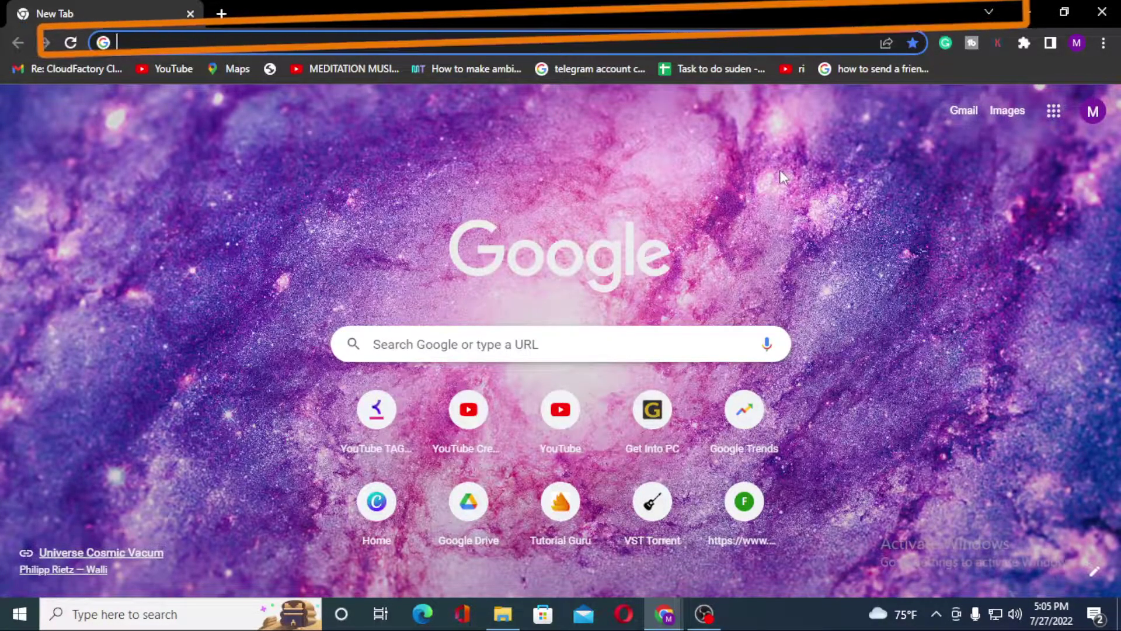
Load discord.com in the current tab and reach it again in a new tab via a 'discord login' search
{"action": "left_click", "coordinate": [331, 43]}
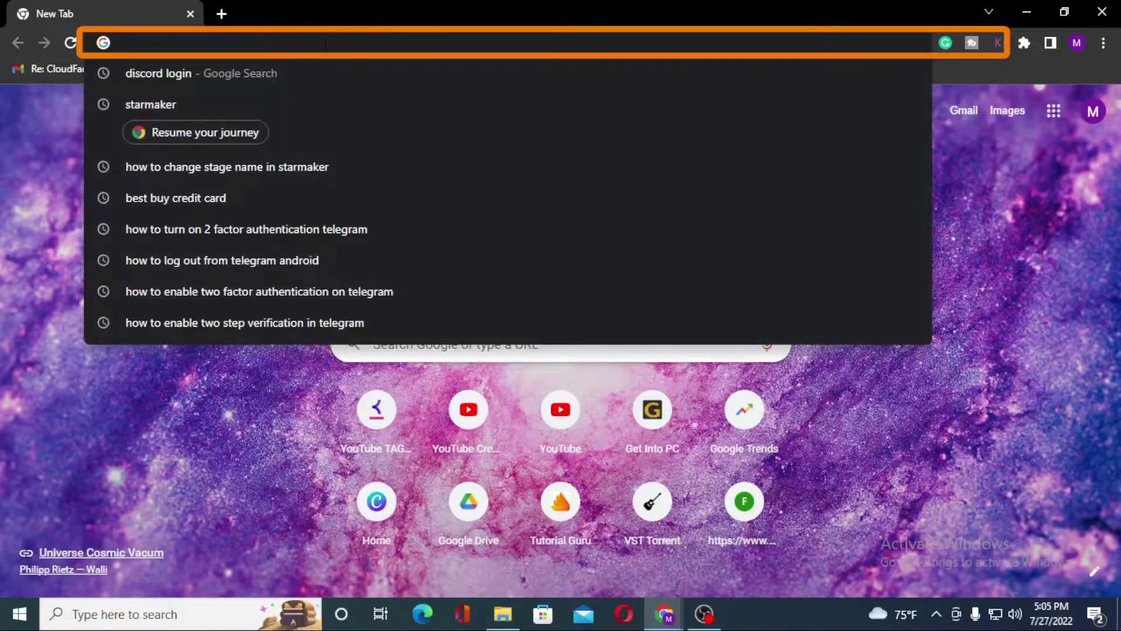
{"action": "type", "text": "discord.com"}
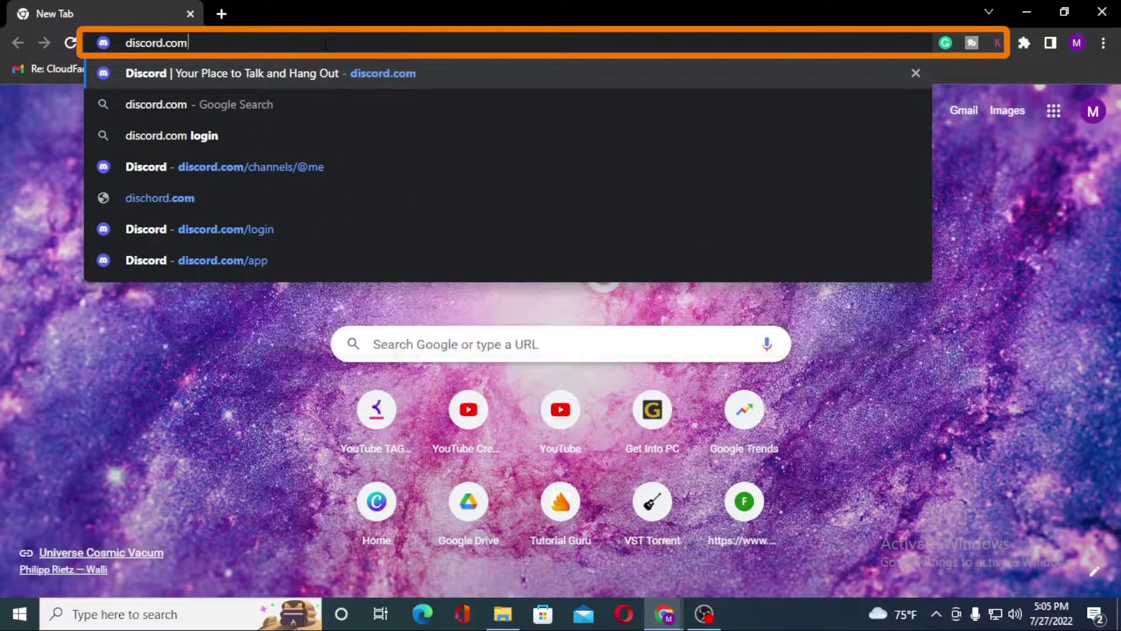
{"action": "key", "text": "Return"}
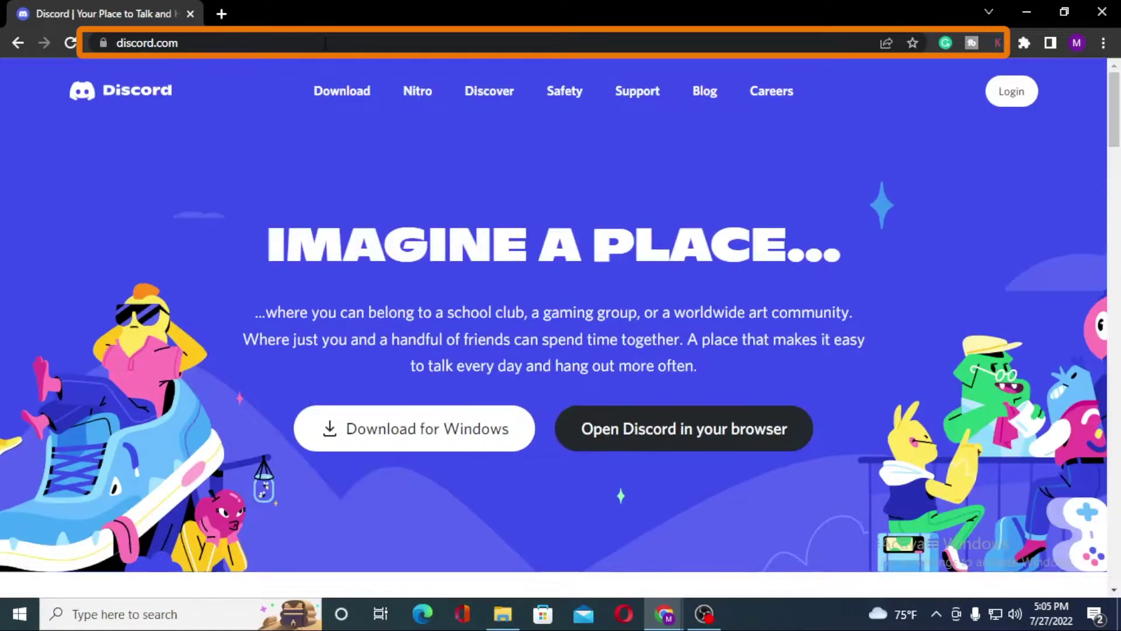
{"action": "key", "text": "ctrl+t"}
{"action": "type", "text": "dis"}
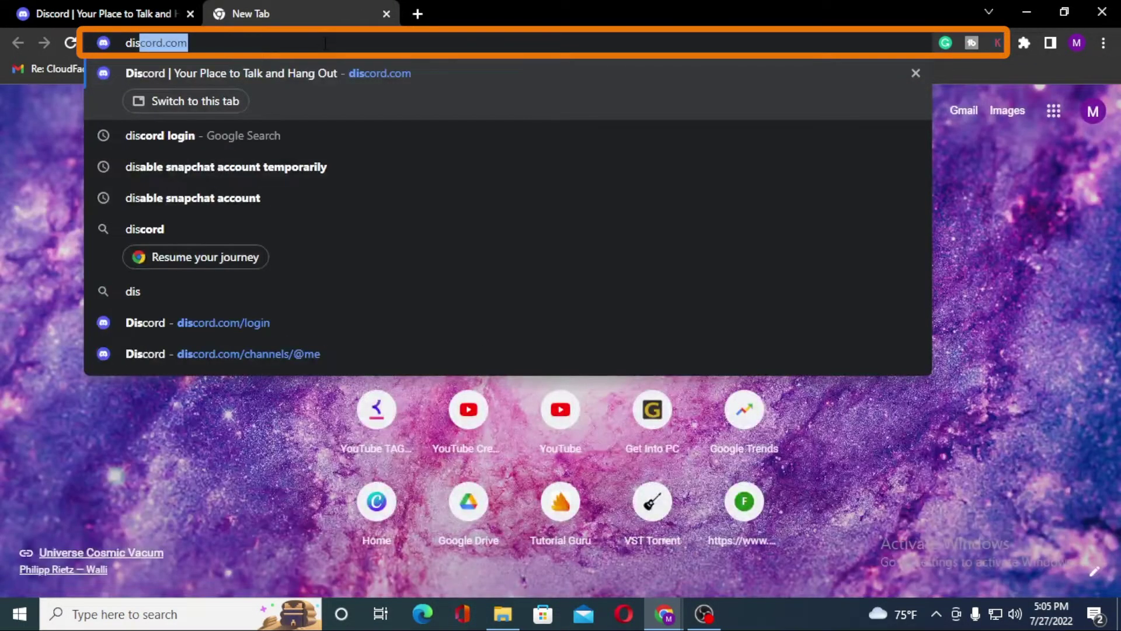
{"action": "type", "text": "cord"}
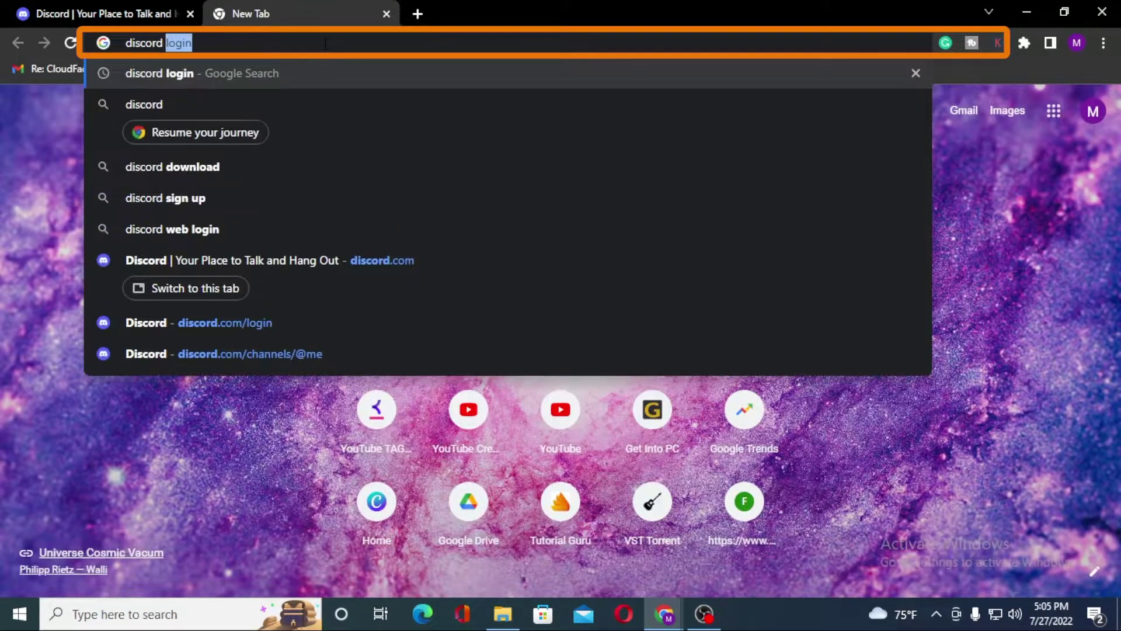
{"action": "type", "text": " login"}
{"action": "key", "text": "Return"}
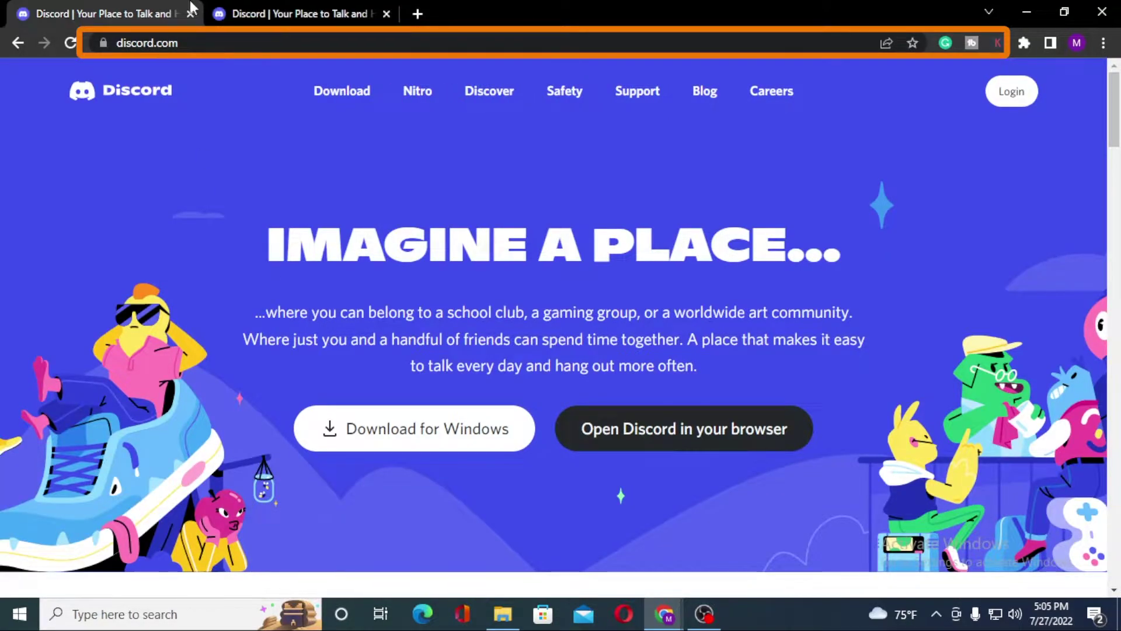
Check both Discord tabs and close the duplicate second tab
{"action": "left_click", "coordinate": [70, 12]}
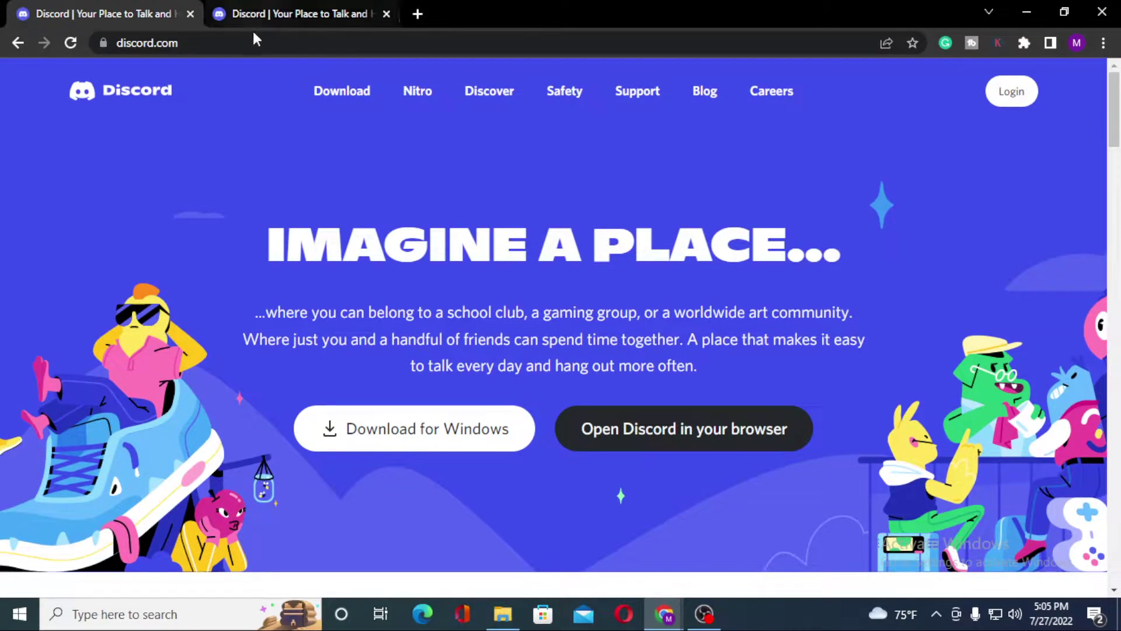
{"action": "left_click", "coordinate": [271, 13]}
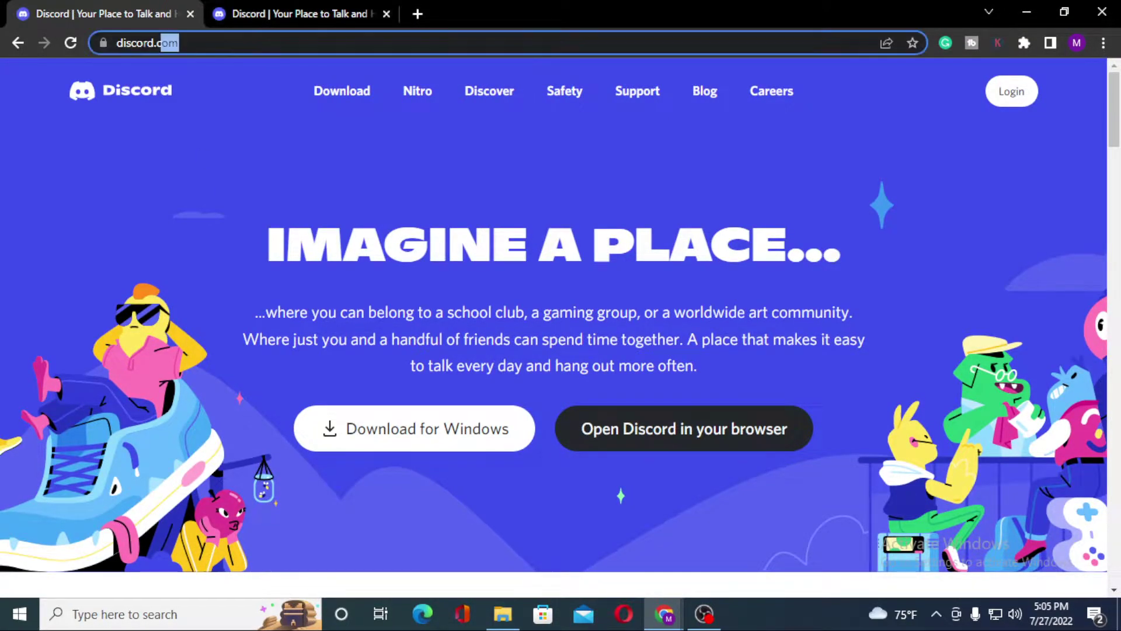
{"action": "left_click", "coordinate": [388, 14]}
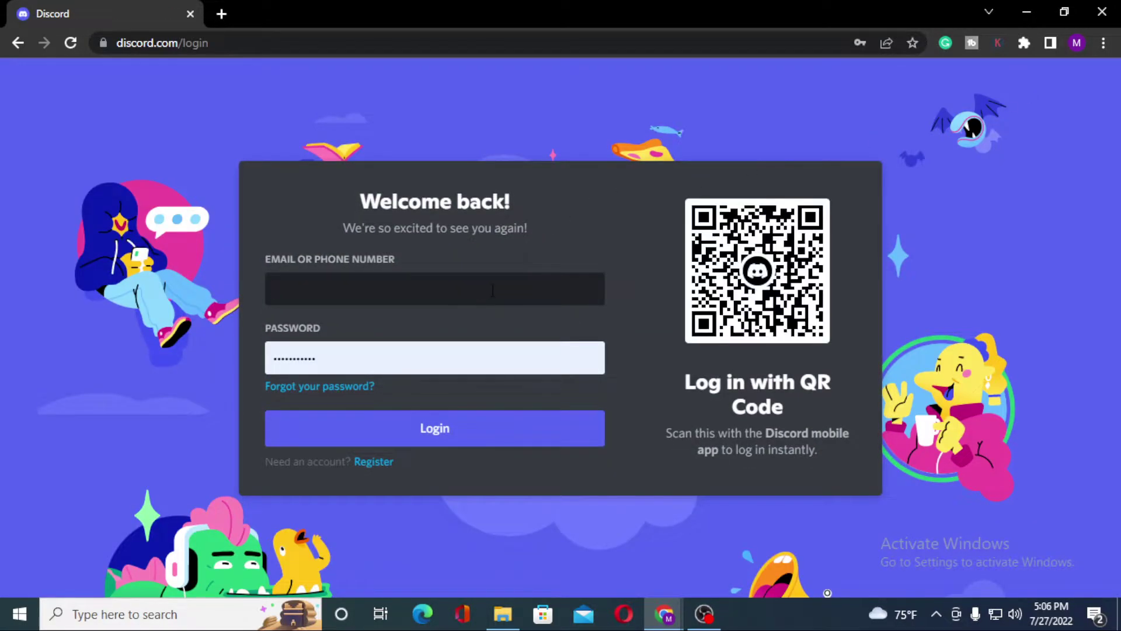
Enter the account's Gmail address and clear the autofilled password to retype it
{"action": "left_click", "coordinate": [492, 292]}
{"action": "type", "text": "sud"}
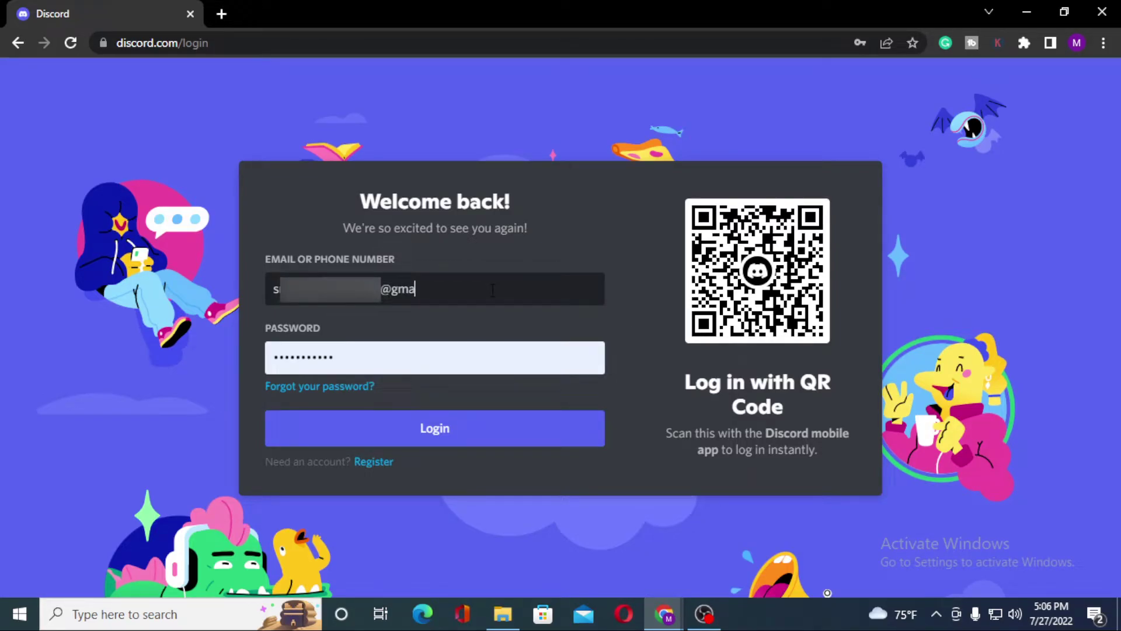
{"action": "key", "text": "Tab"}
{"action": "key", "text": "BackSpace"}
{"action": "type", "text": "s"}
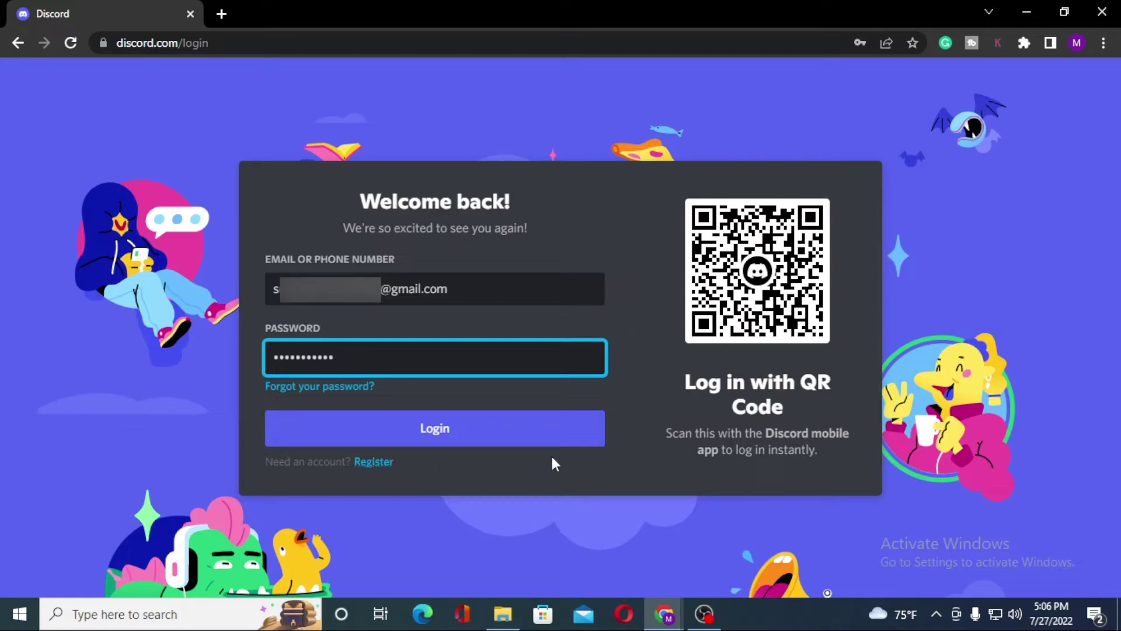
Submit the Discord login and save the password in Chrome
{"action": "left_click", "coordinate": [518, 429]}
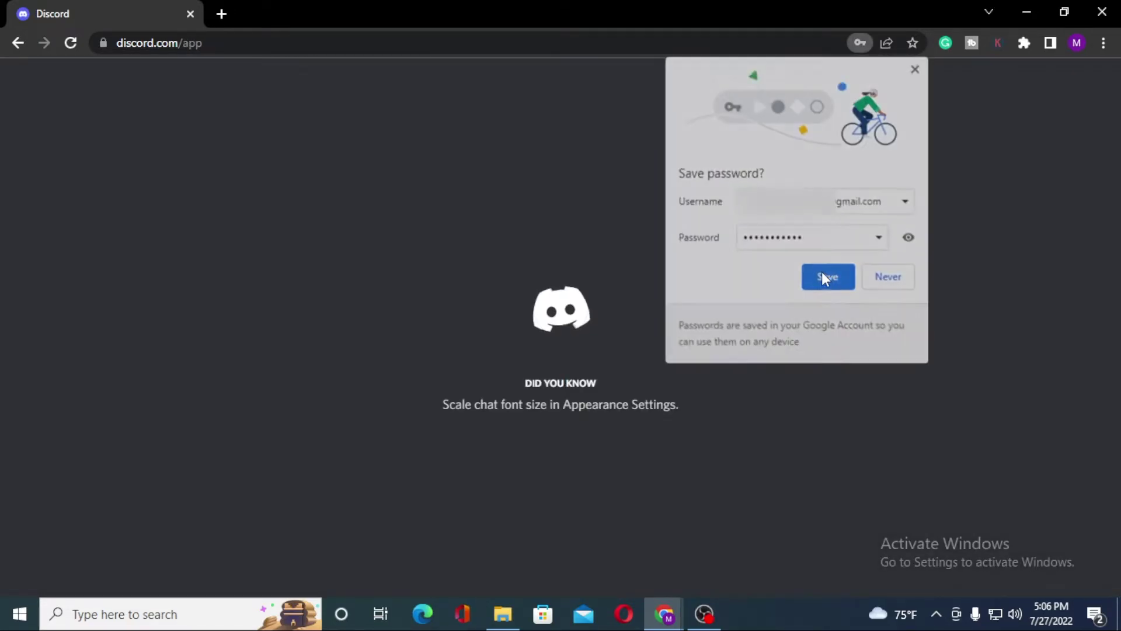
{"action": "left_click", "coordinate": [823, 273]}
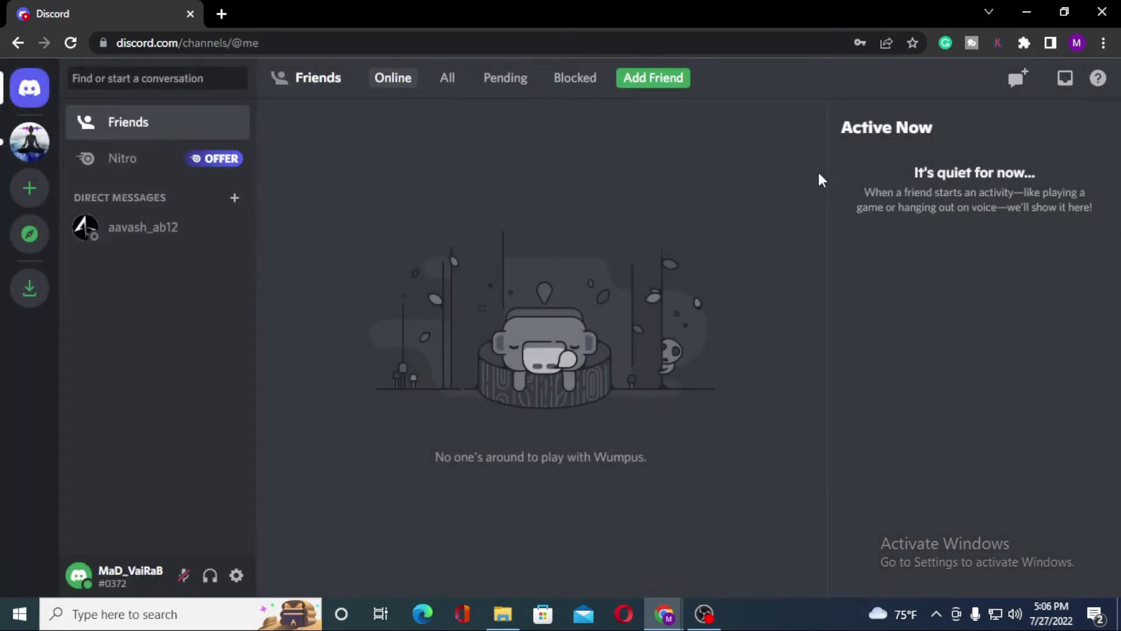